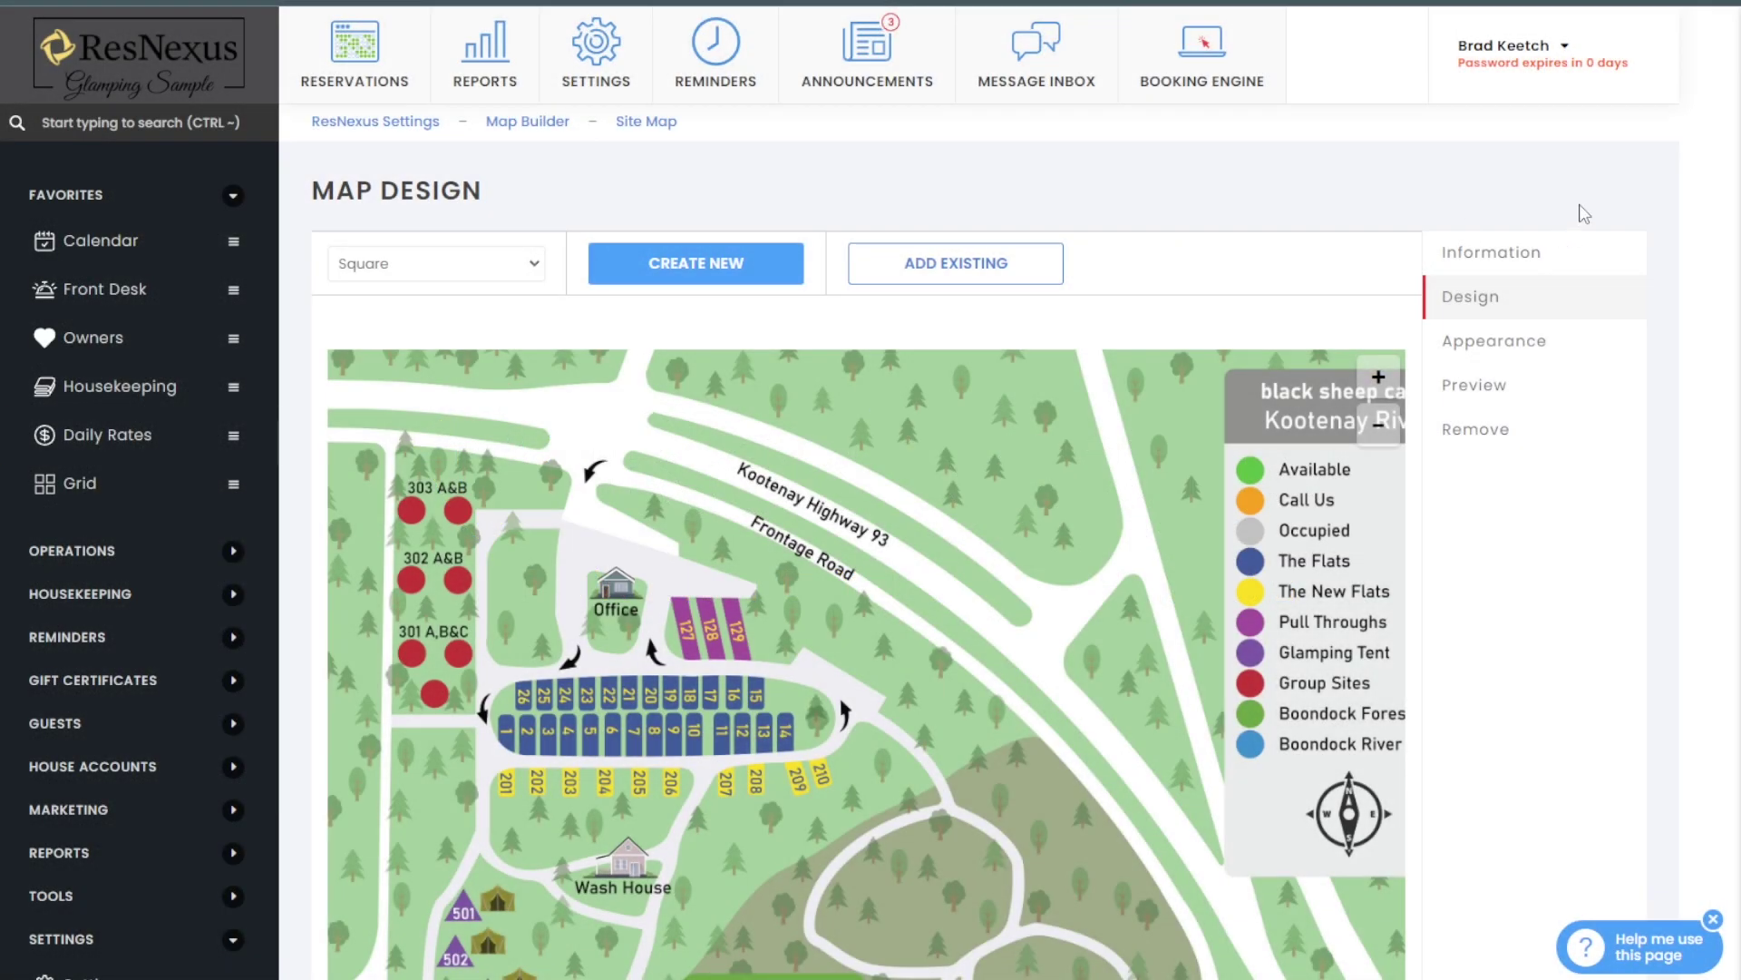
Step: Keep Square as the shape for the unit marker
scroll(1372, 243, "down", 3)
scroll(1372, 243, "down", 2)
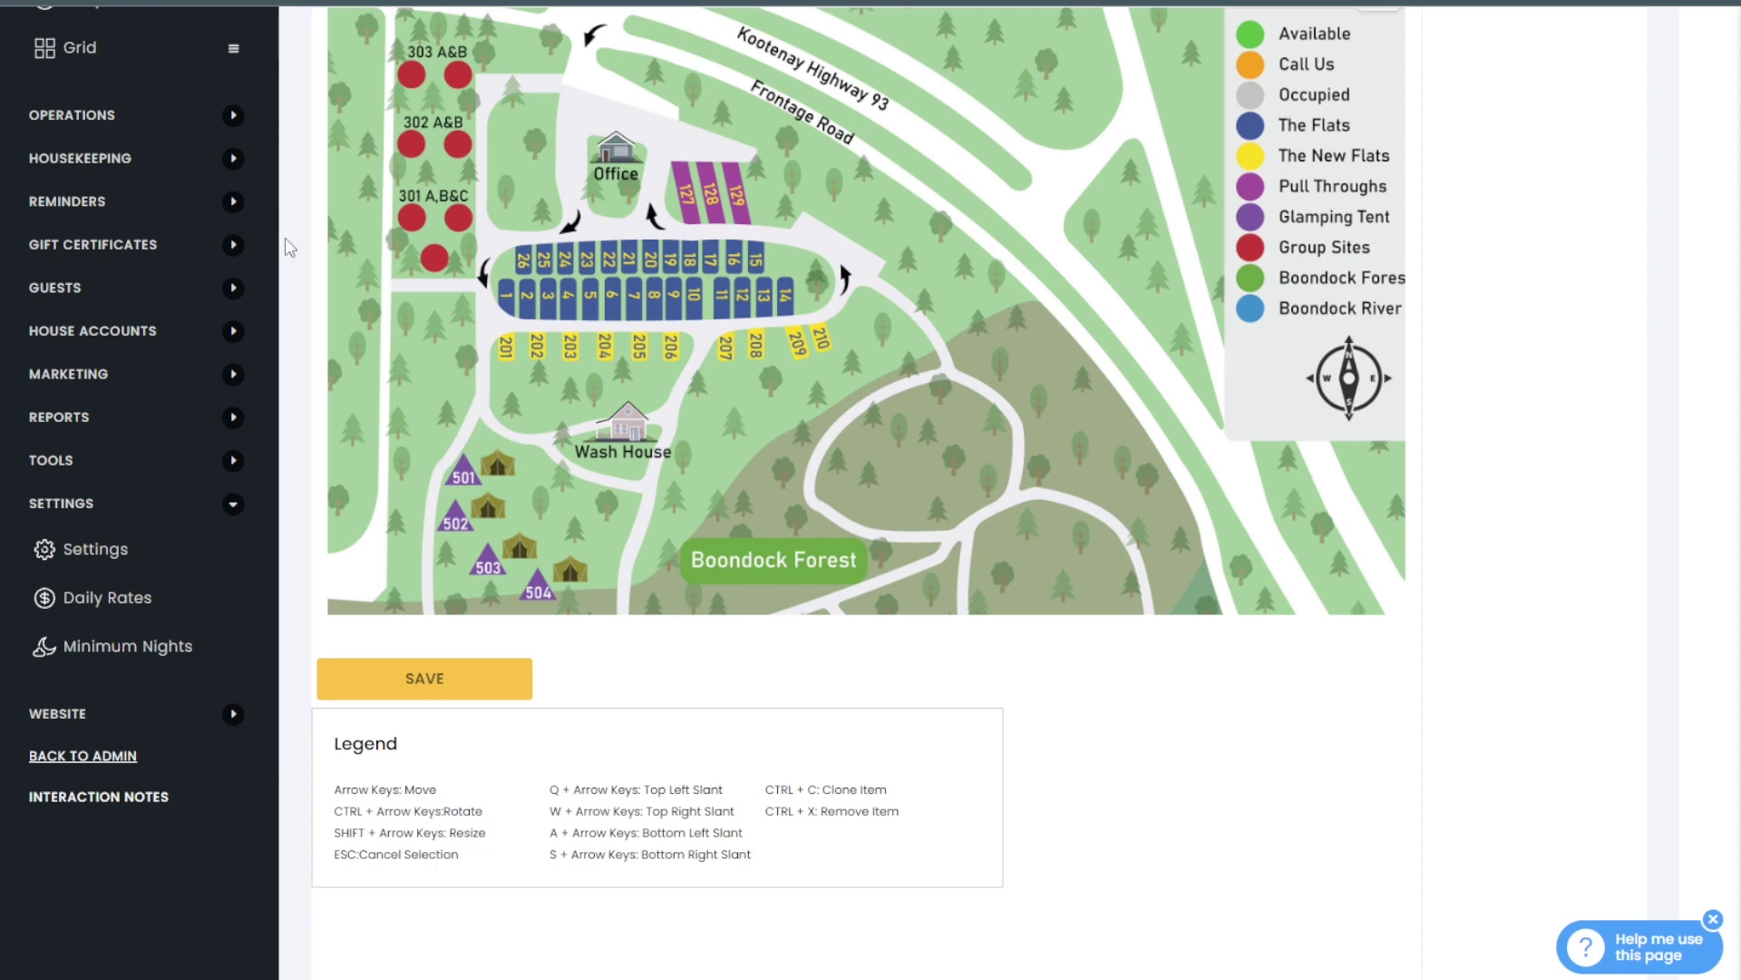
scroll(291, 248, "up", 5)
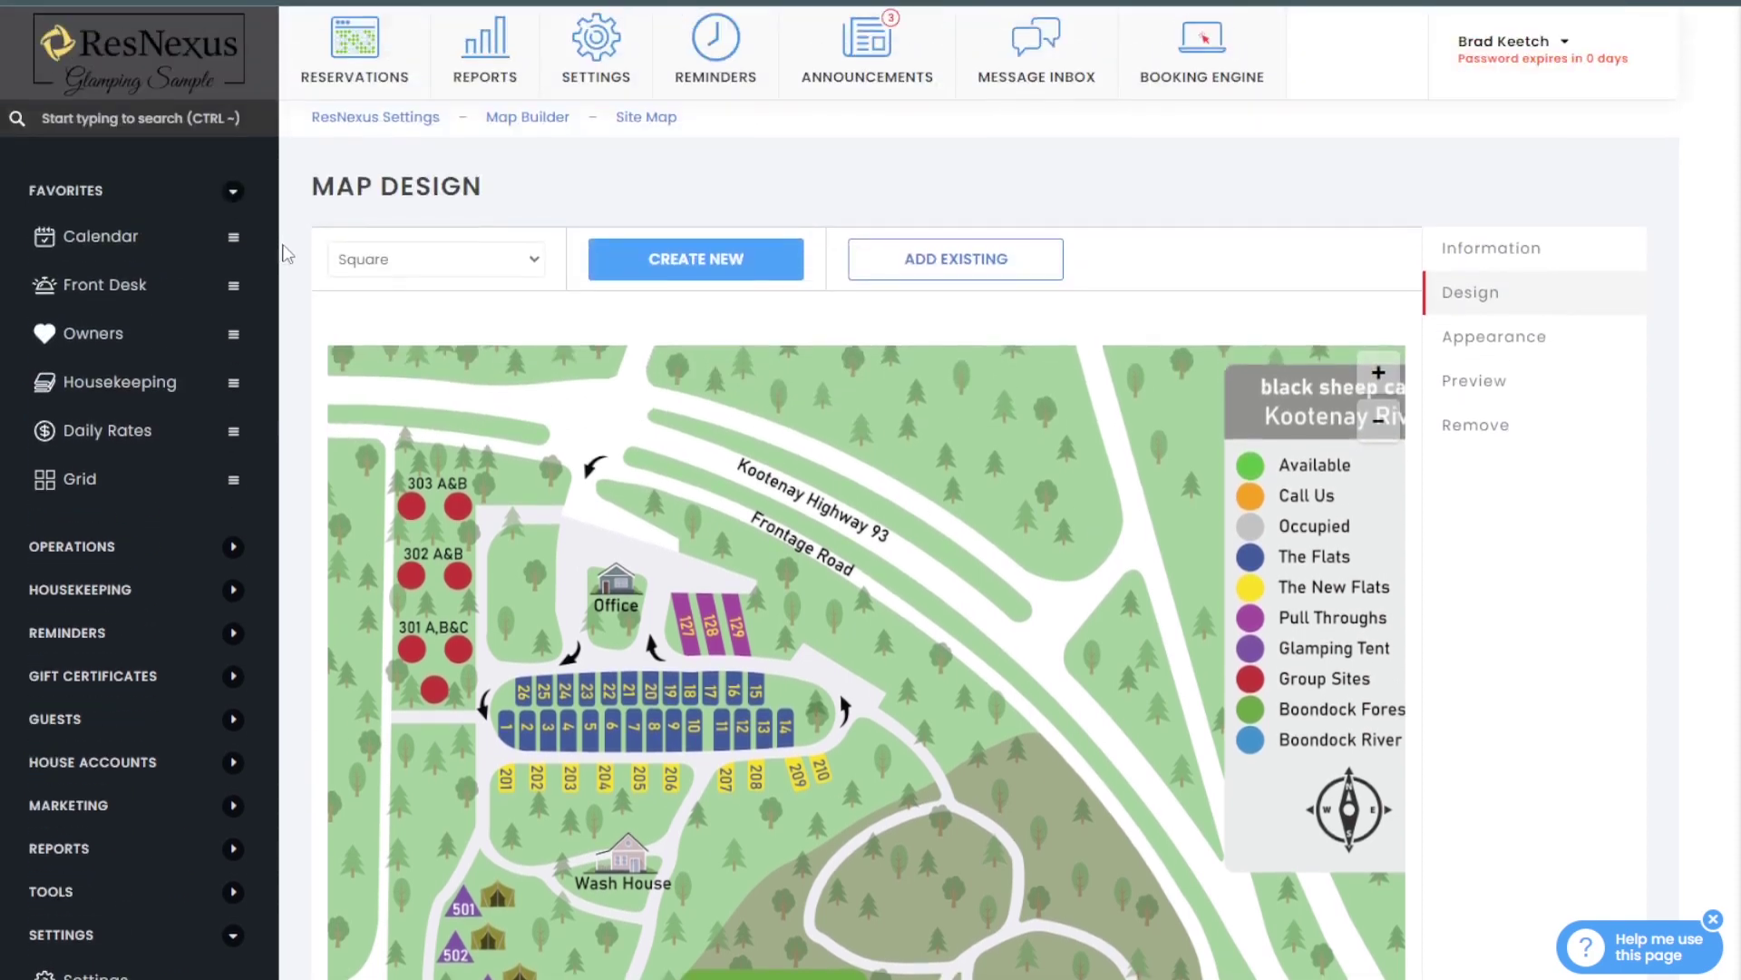
left_click(536, 262)
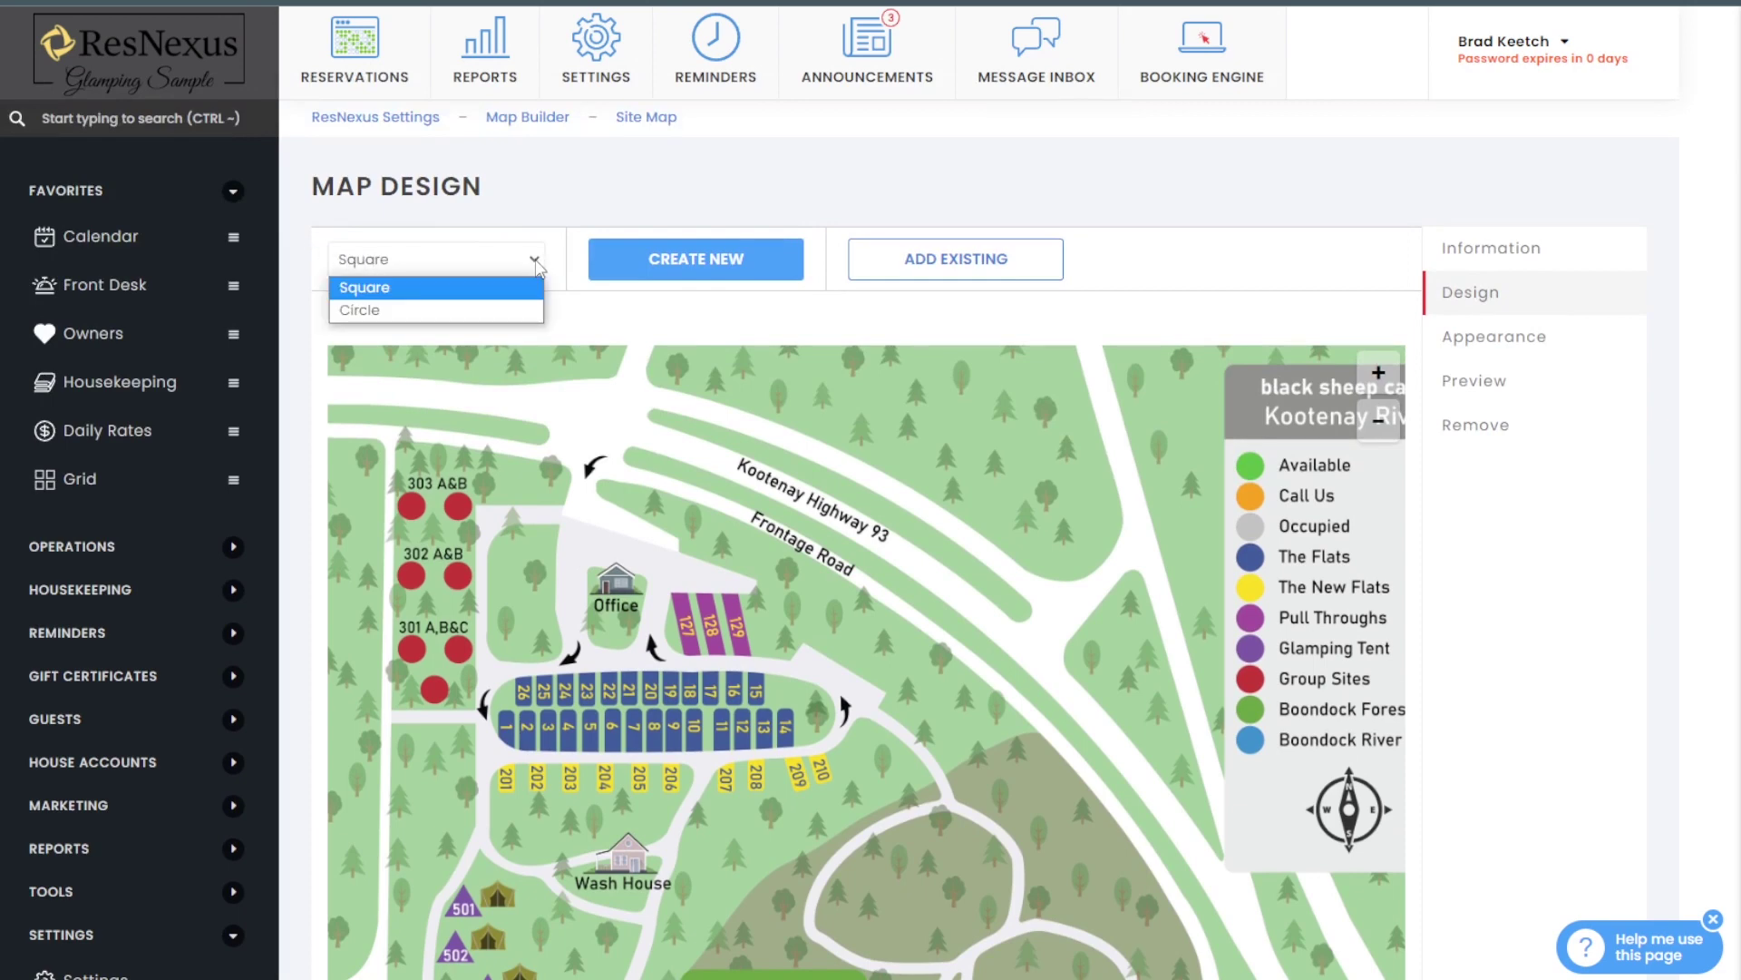
left_click(505, 298)
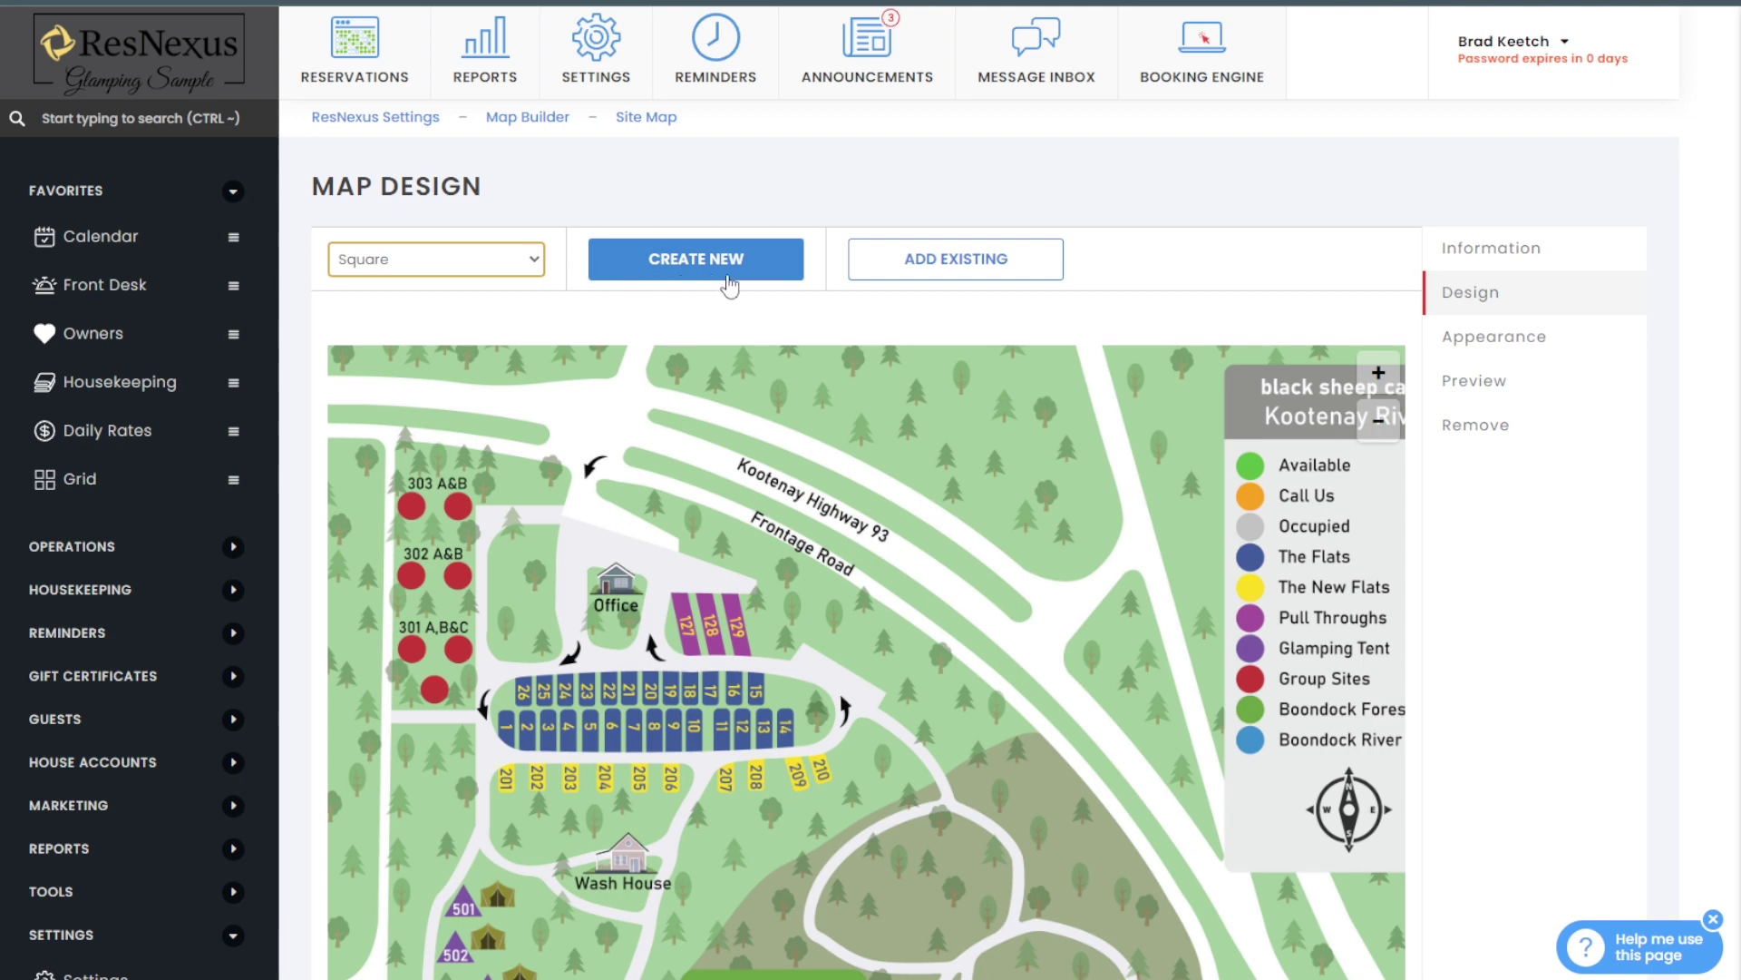
Step: Add existing unit 127) Unique RV and drop its marker onto the pull-through spot
left_click(896, 277)
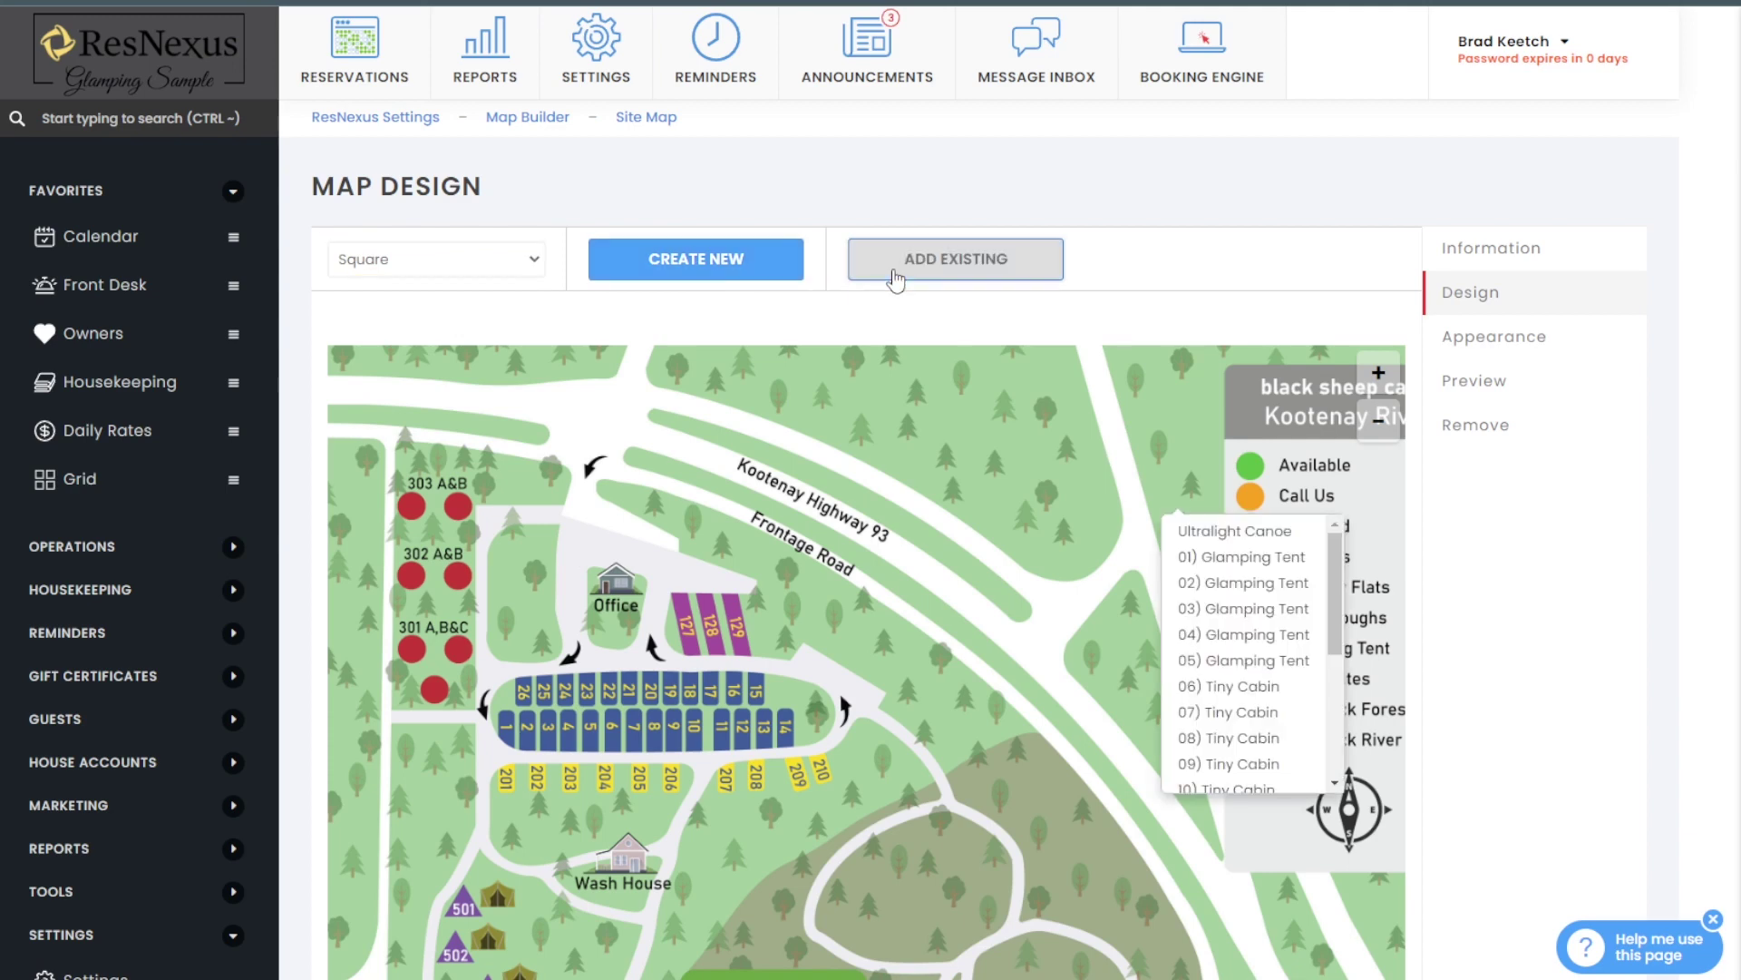
left_click(1215, 611)
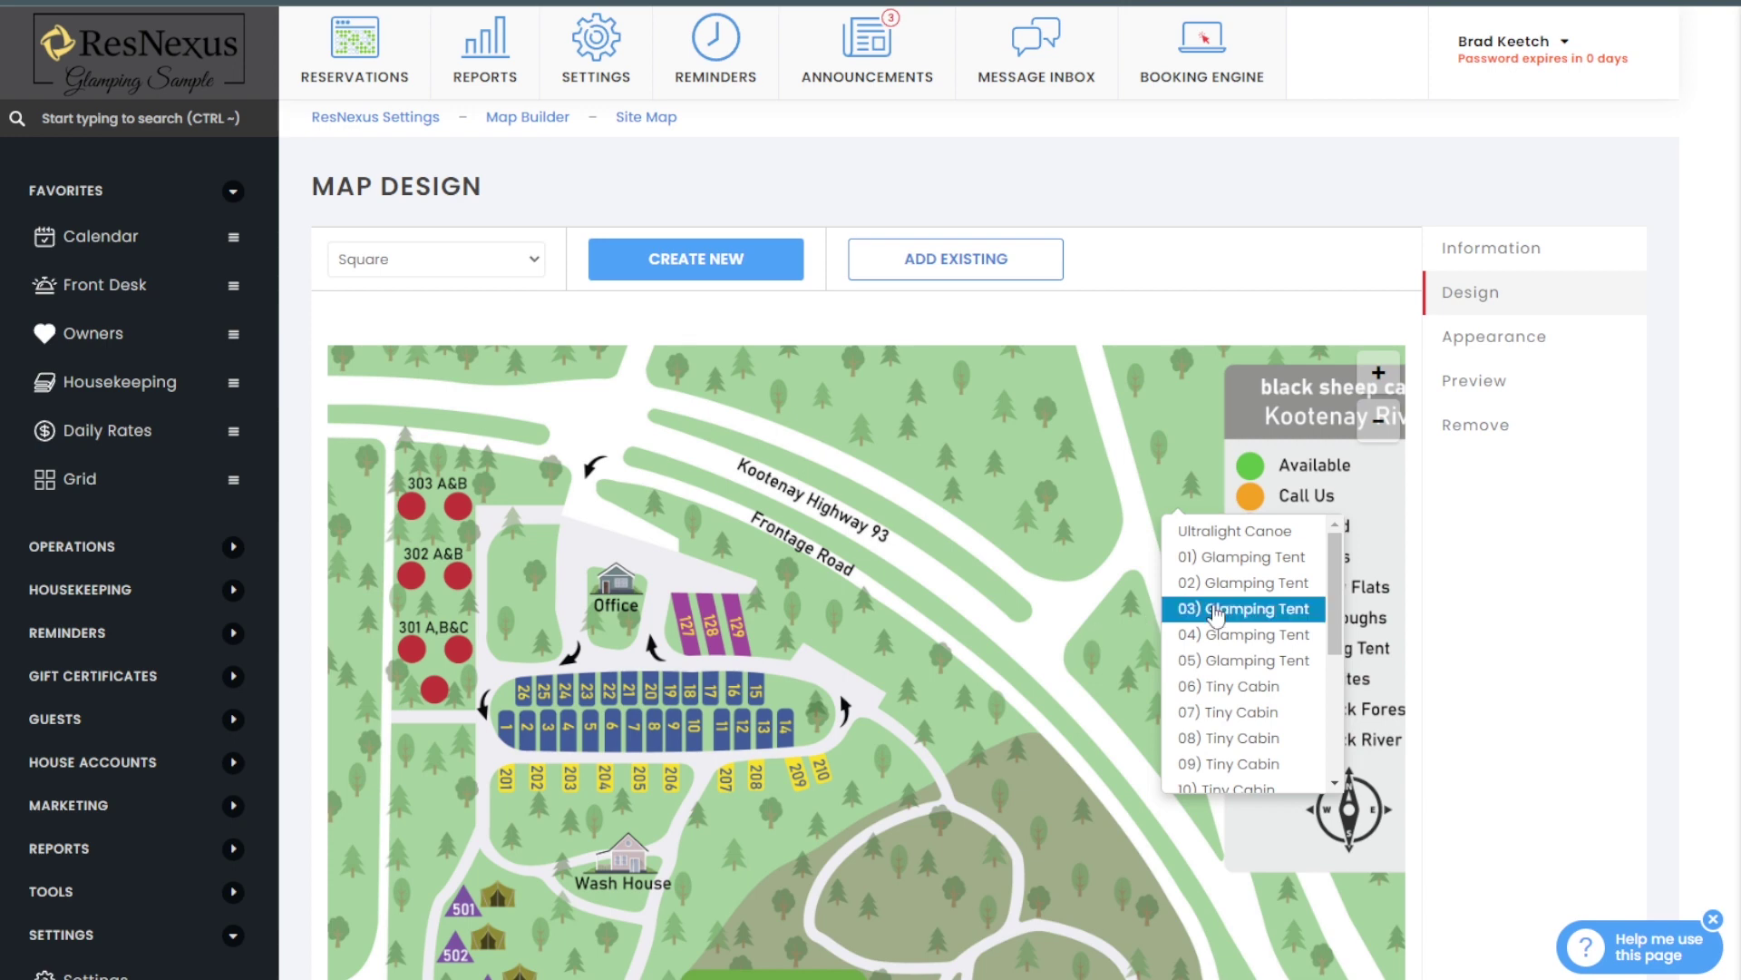
scroll(1241, 637, "down", 3)
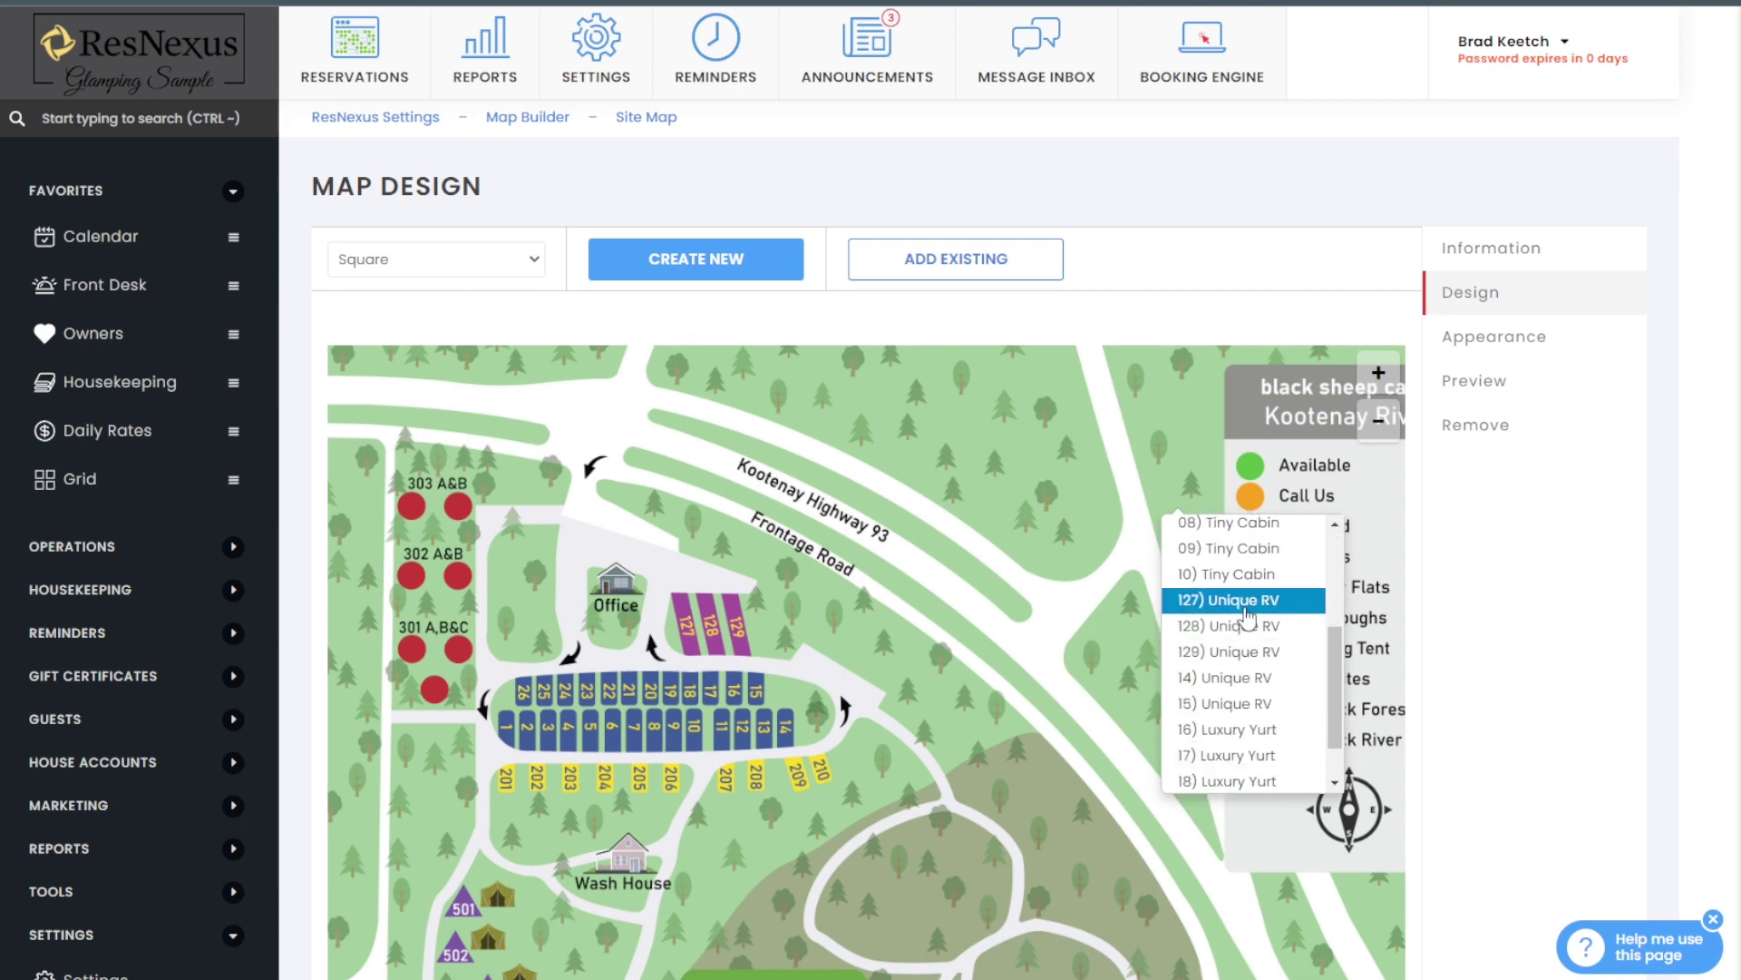
left_click(1248, 606)
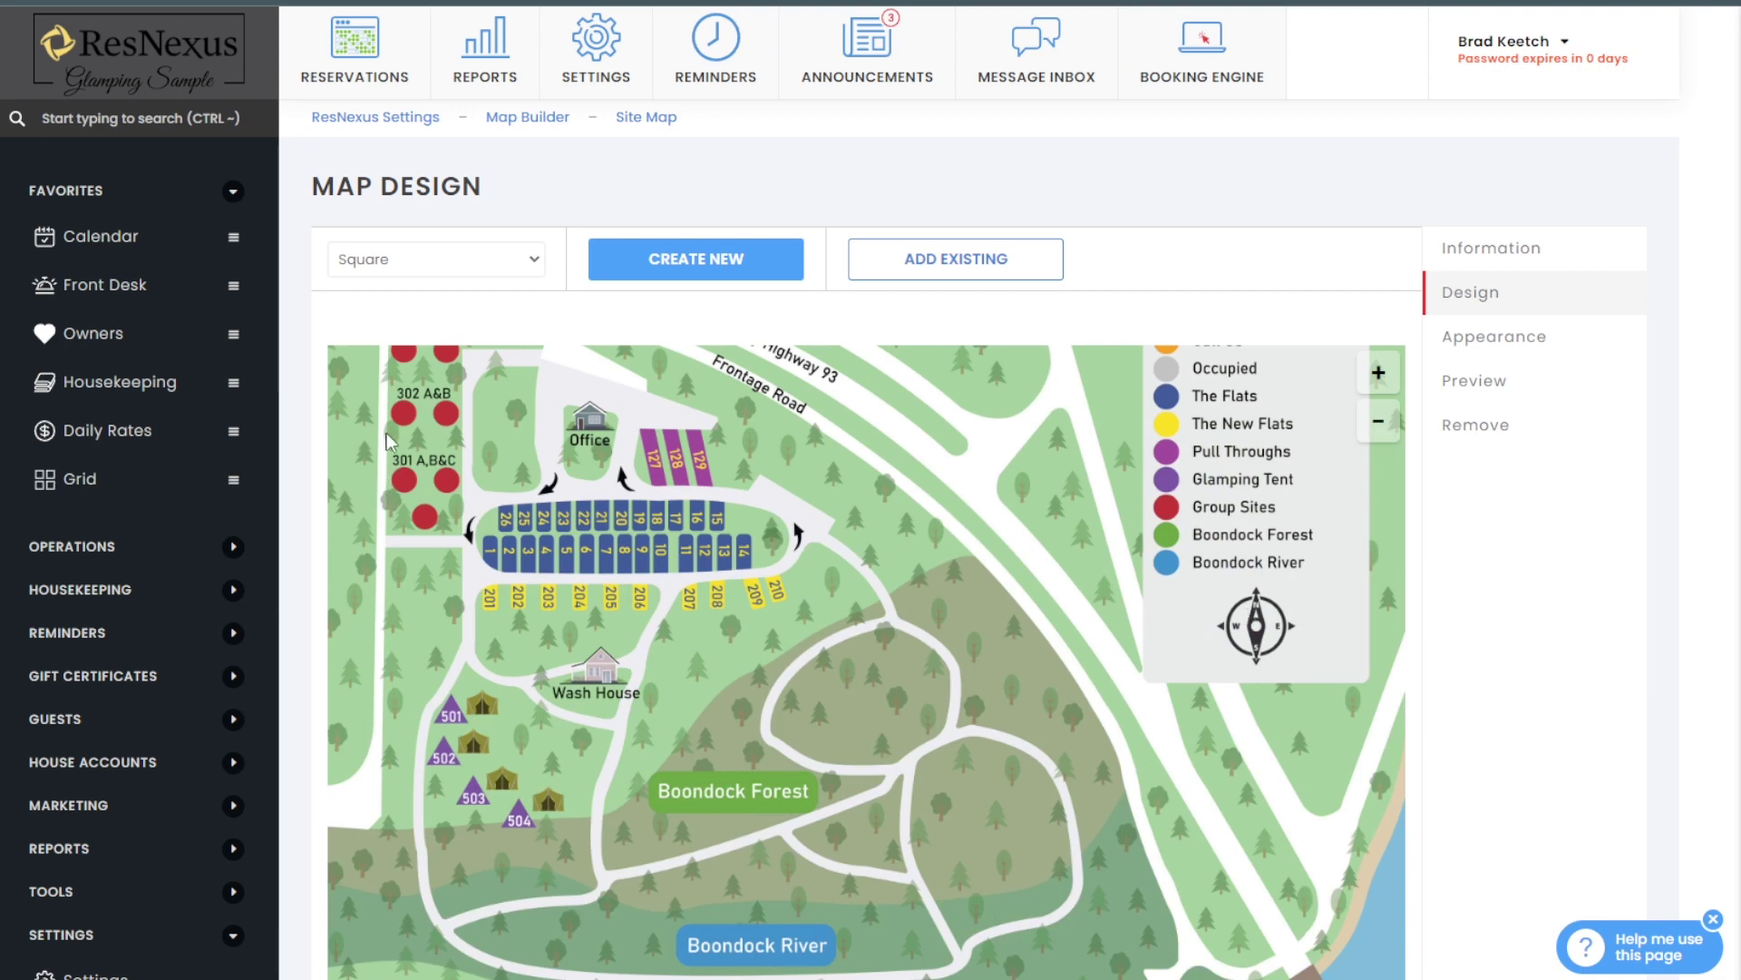
scroll(392, 444, "up", 2)
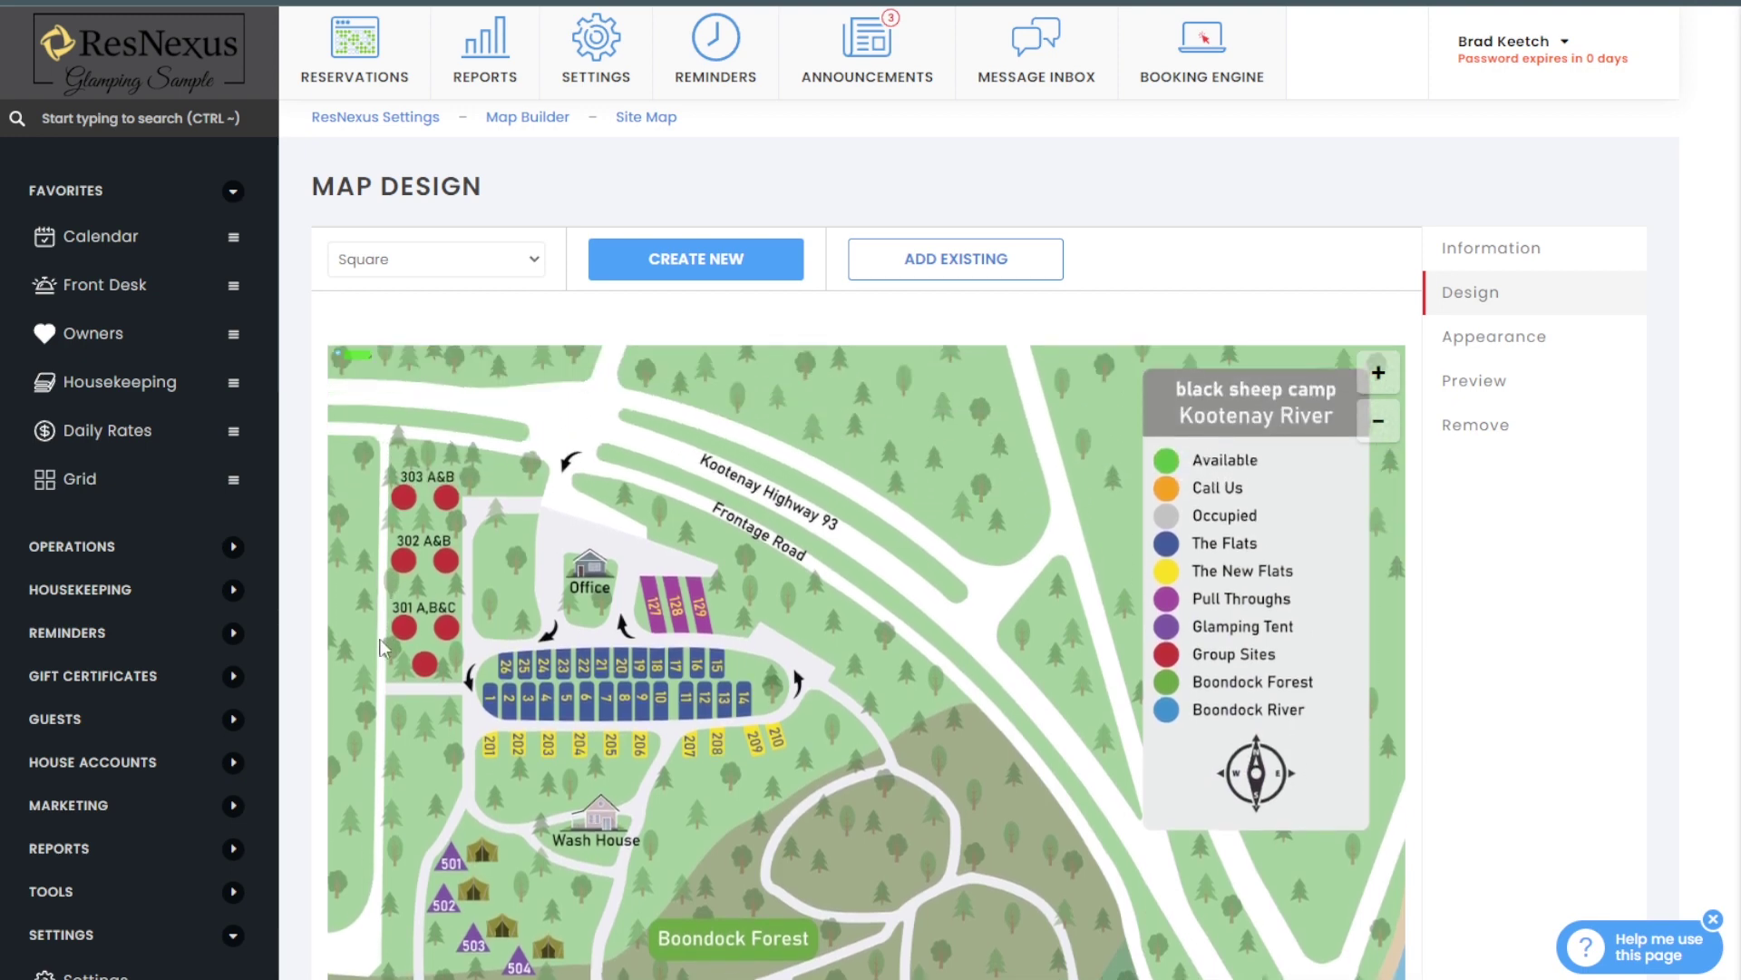
left_click(354, 353)
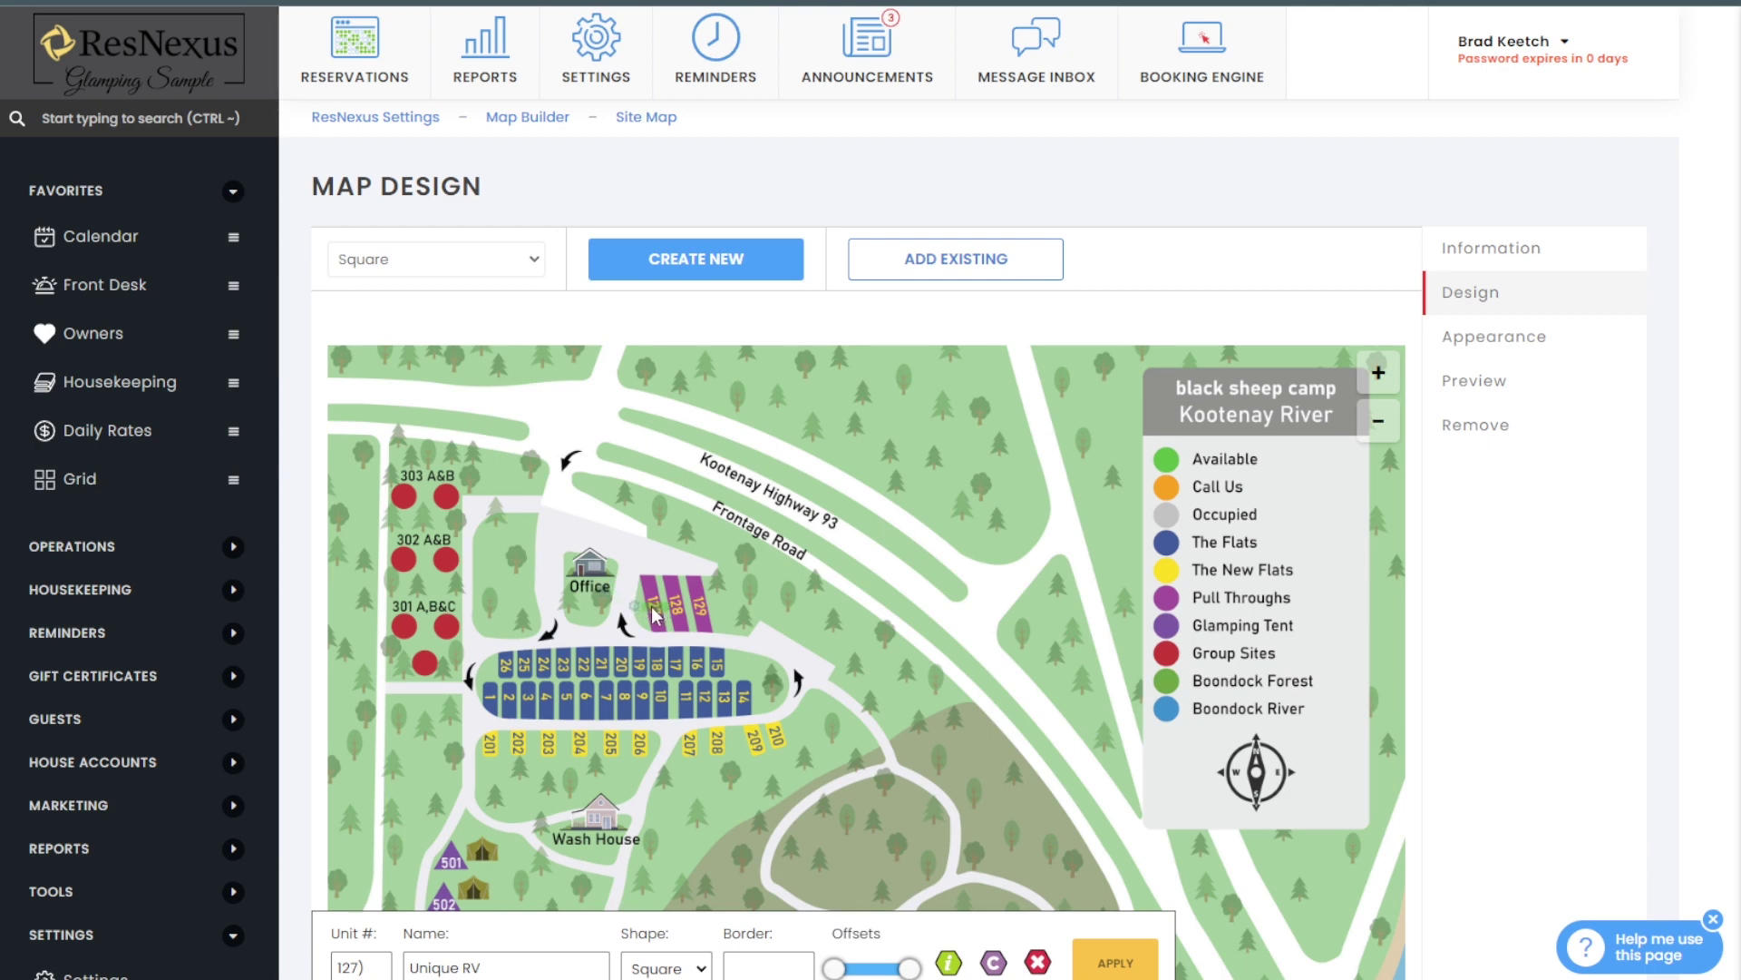
Step: Select unit 127's marker and rotate it with Ctrl+arrow keys to match the slanted neighbours
left_click(654, 615)
key("Right")
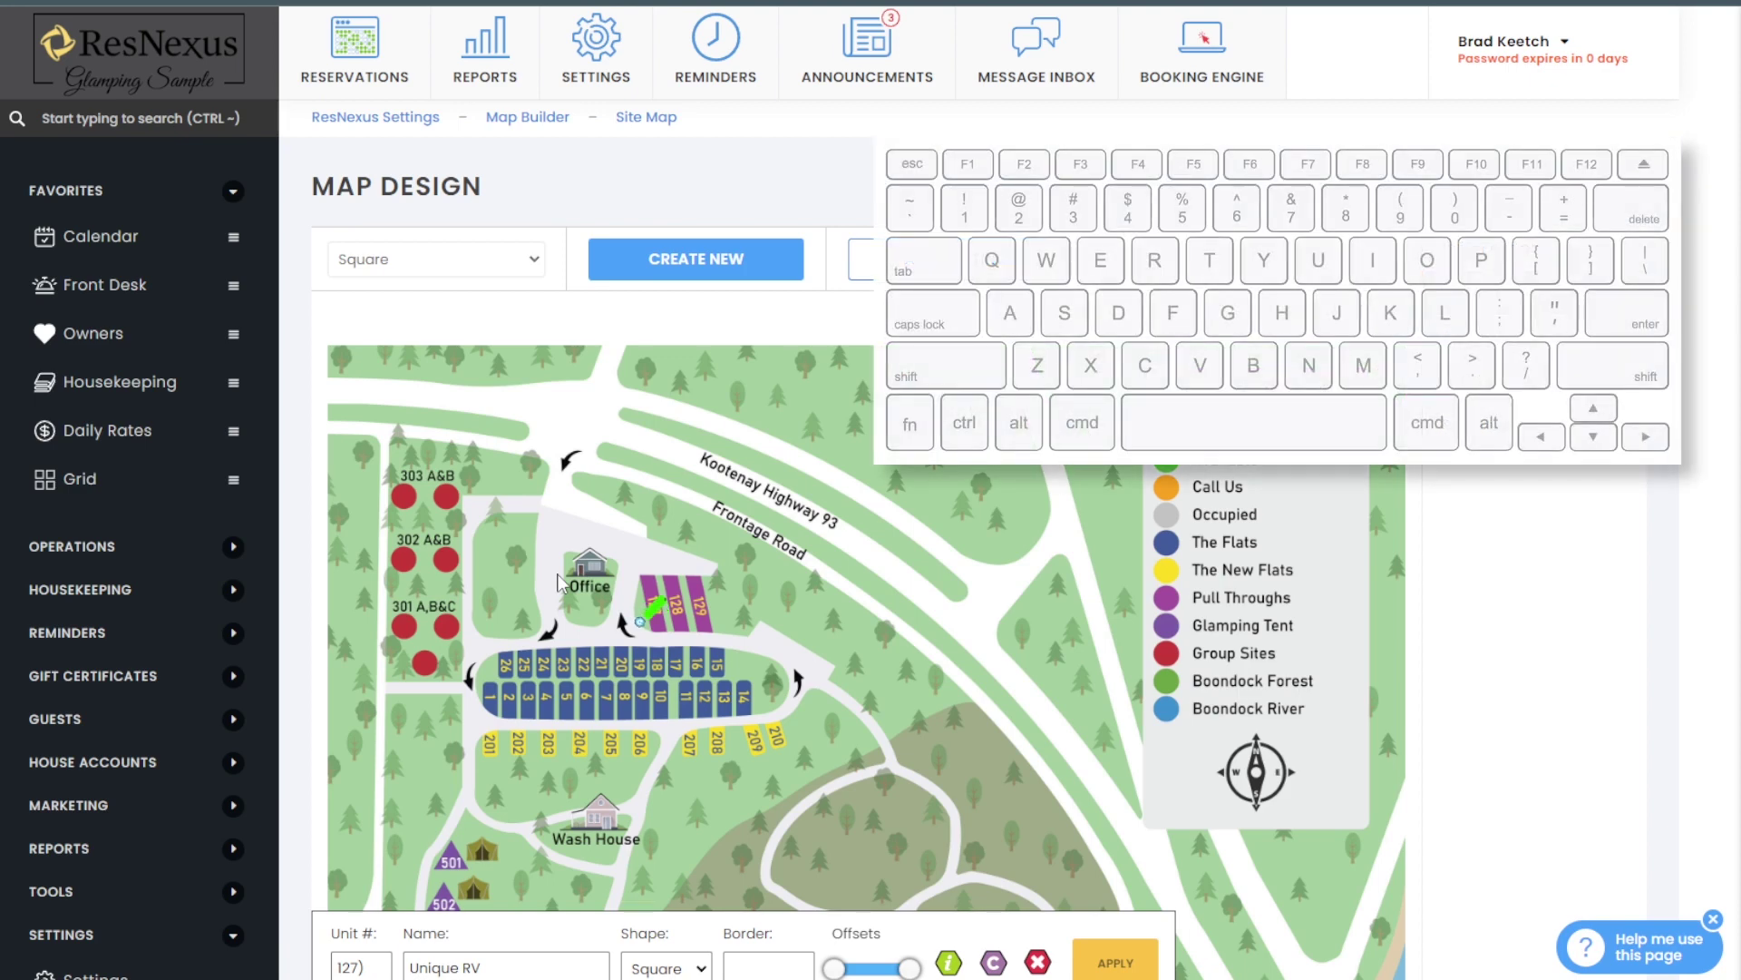
key("ctrl+Right")
key("ctrl+Right")
key("ctrl+Right")
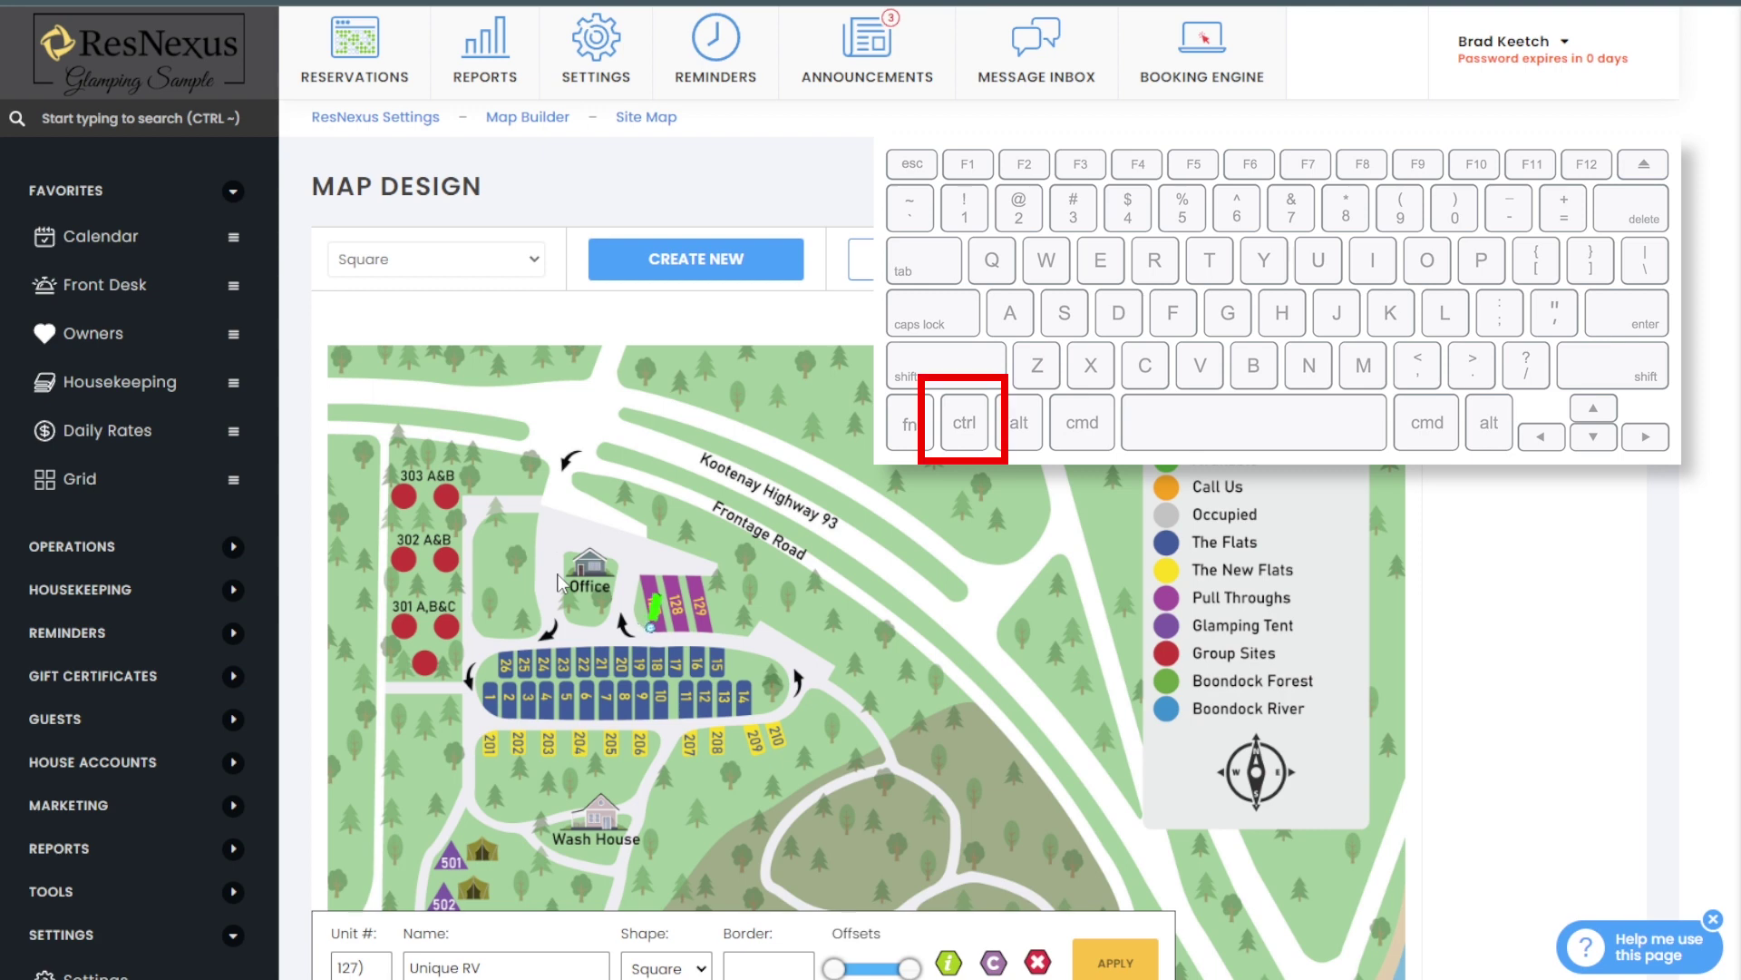
key("ctrl+Right")
key("ctrl+Right")
key("ctrl+Left")
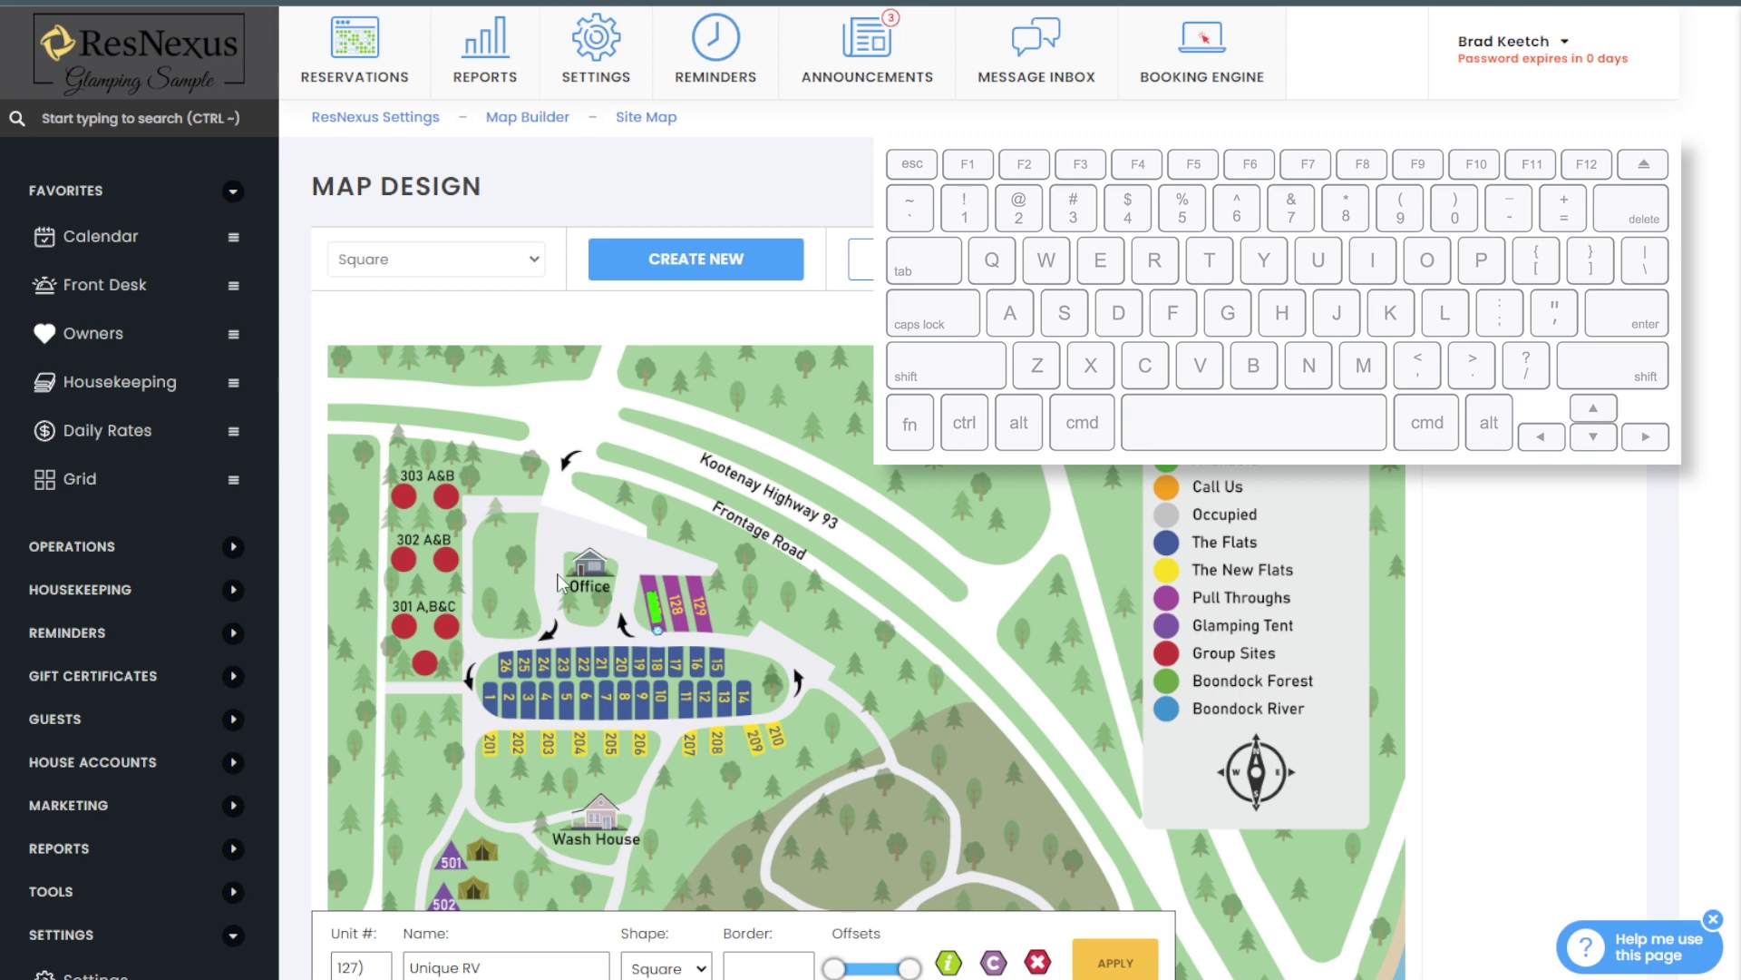
Step: Lengthen and widen unit 127's marker with Shift+Up and Shift+Right to fill its site
key("shift+Up")
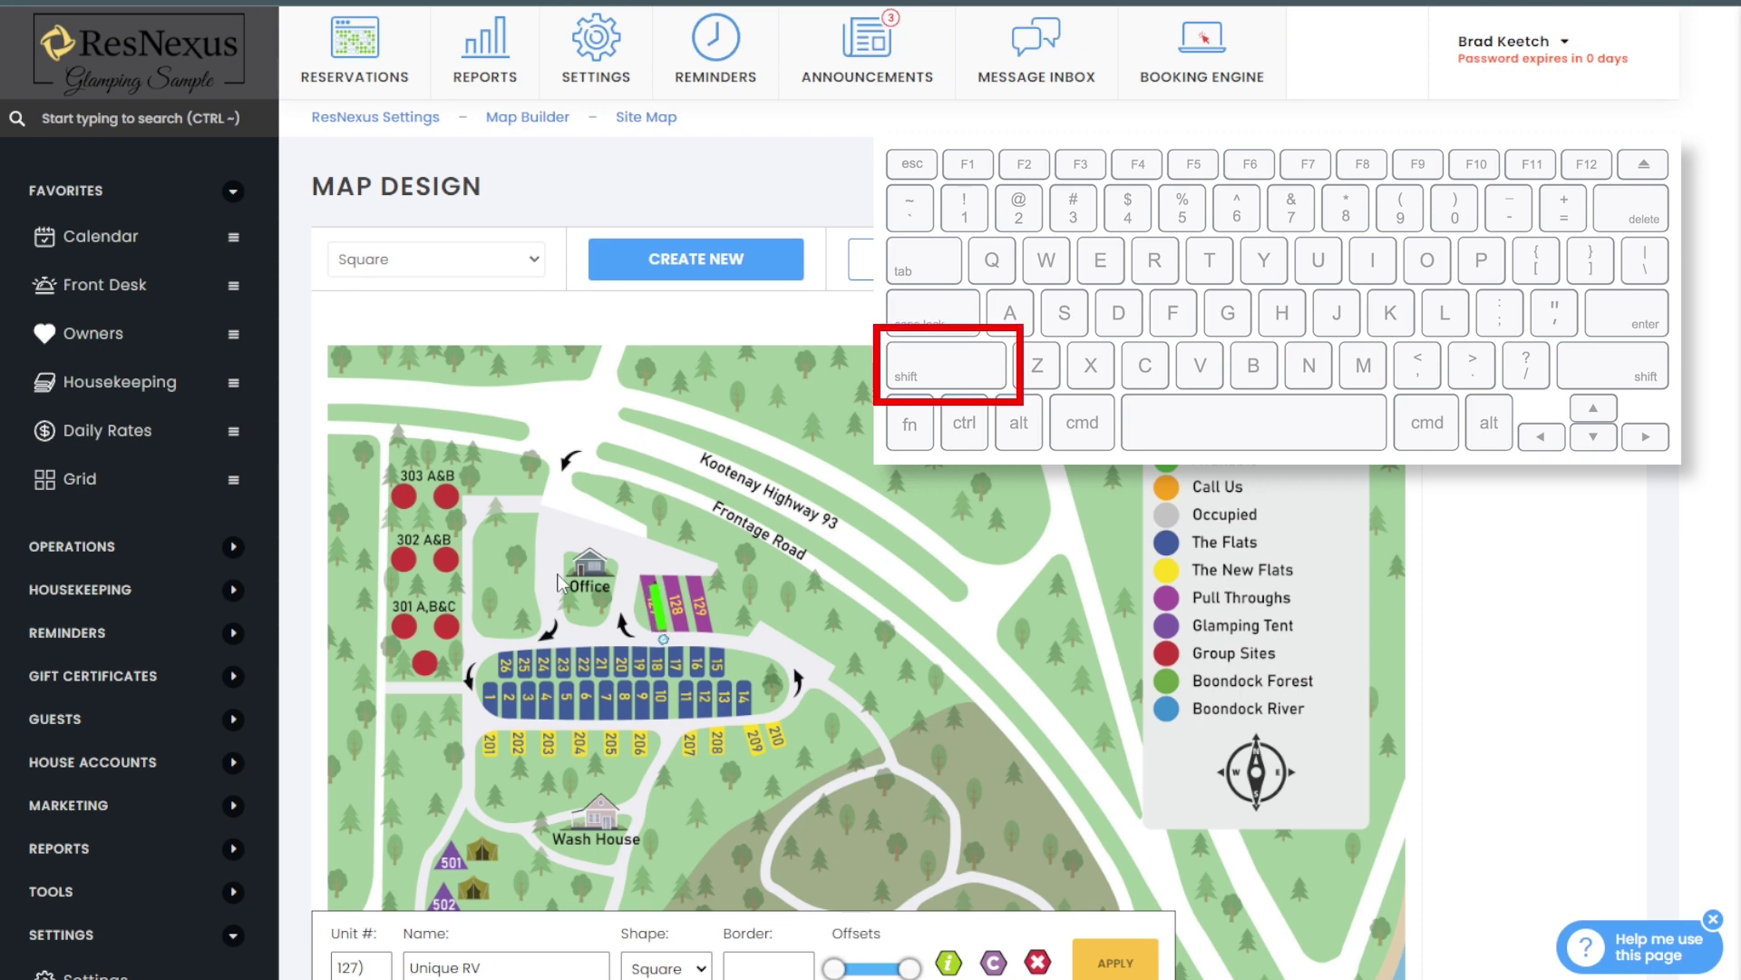
key("shift+Right")
key("shift+Right")
key("shift+Right")
key("shift+Right")
key("shift+Right")
key("shift+Up")
key("shift+Up")
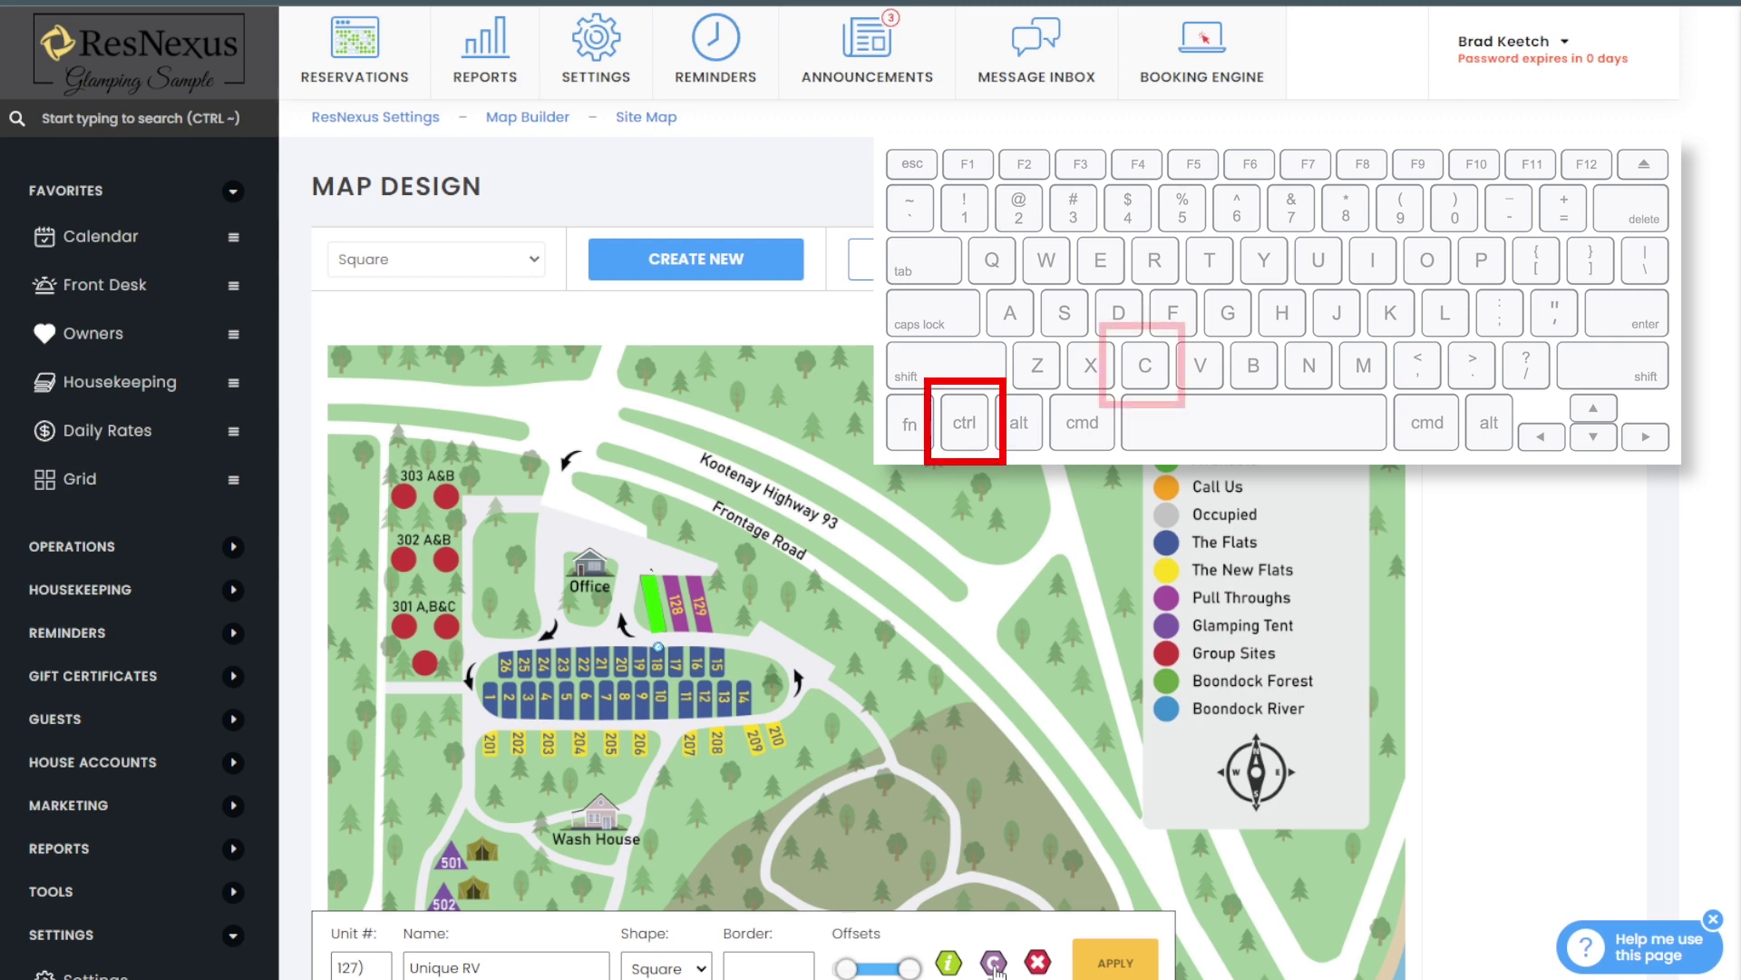
Step: Clone unit 127's marker shape onto 128) Unique RV
left_click(995, 964)
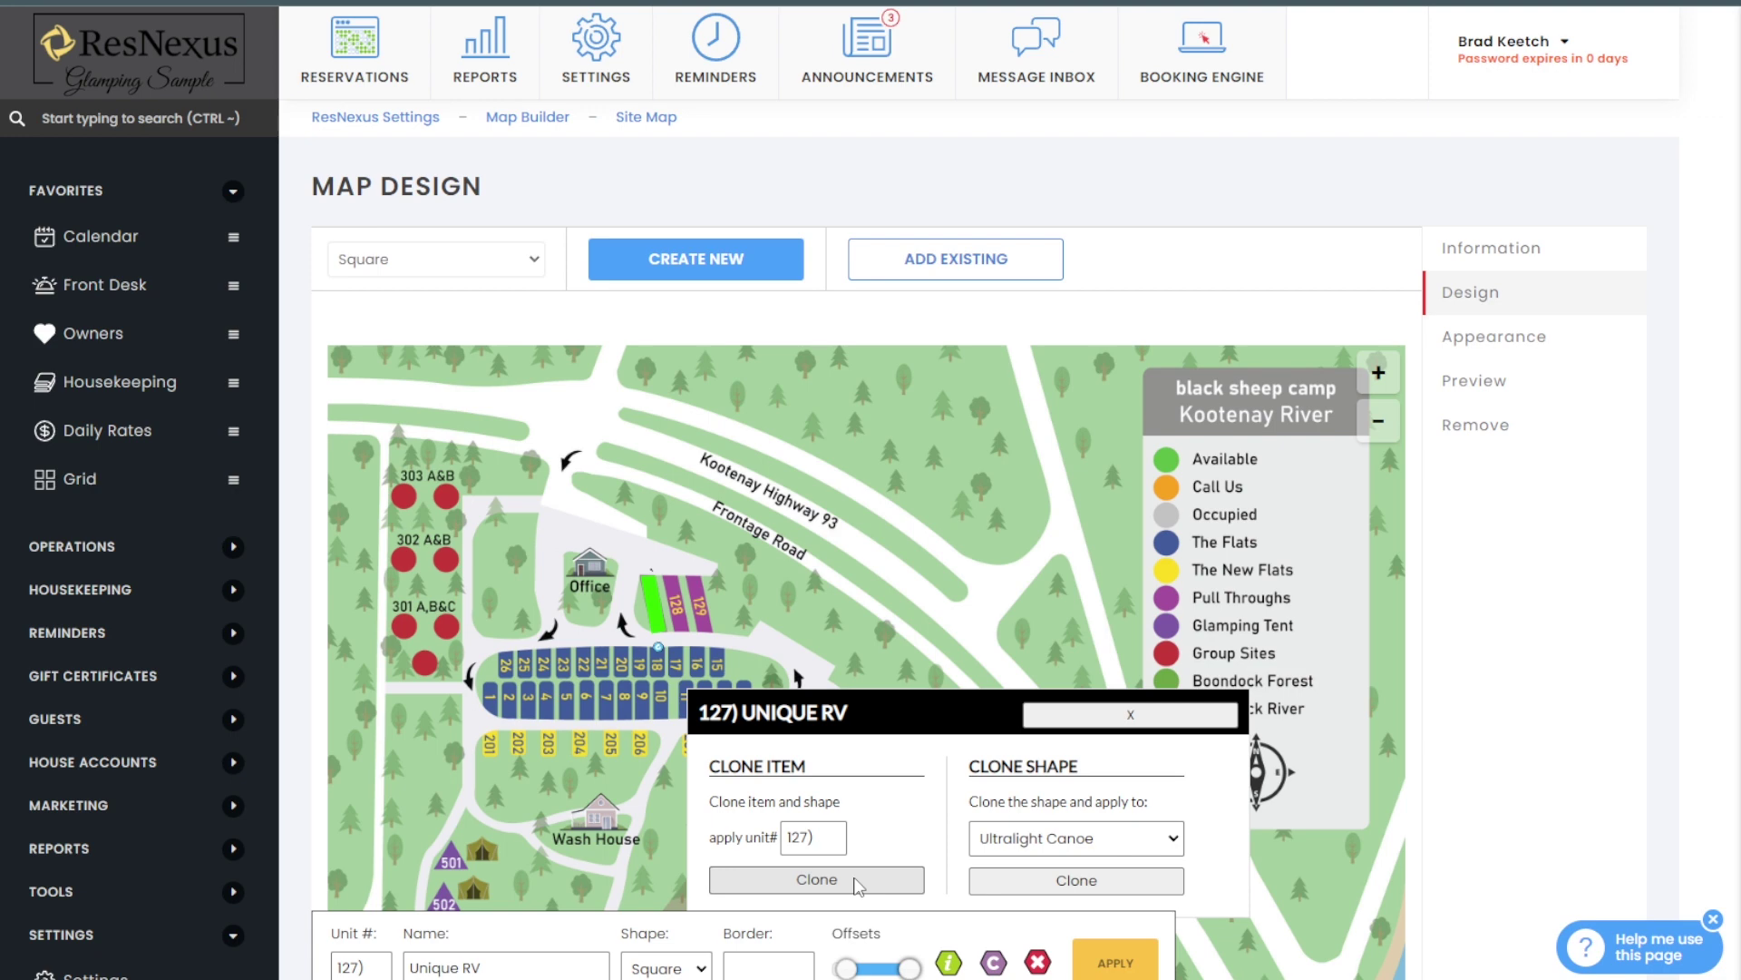
left_click(1019, 843)
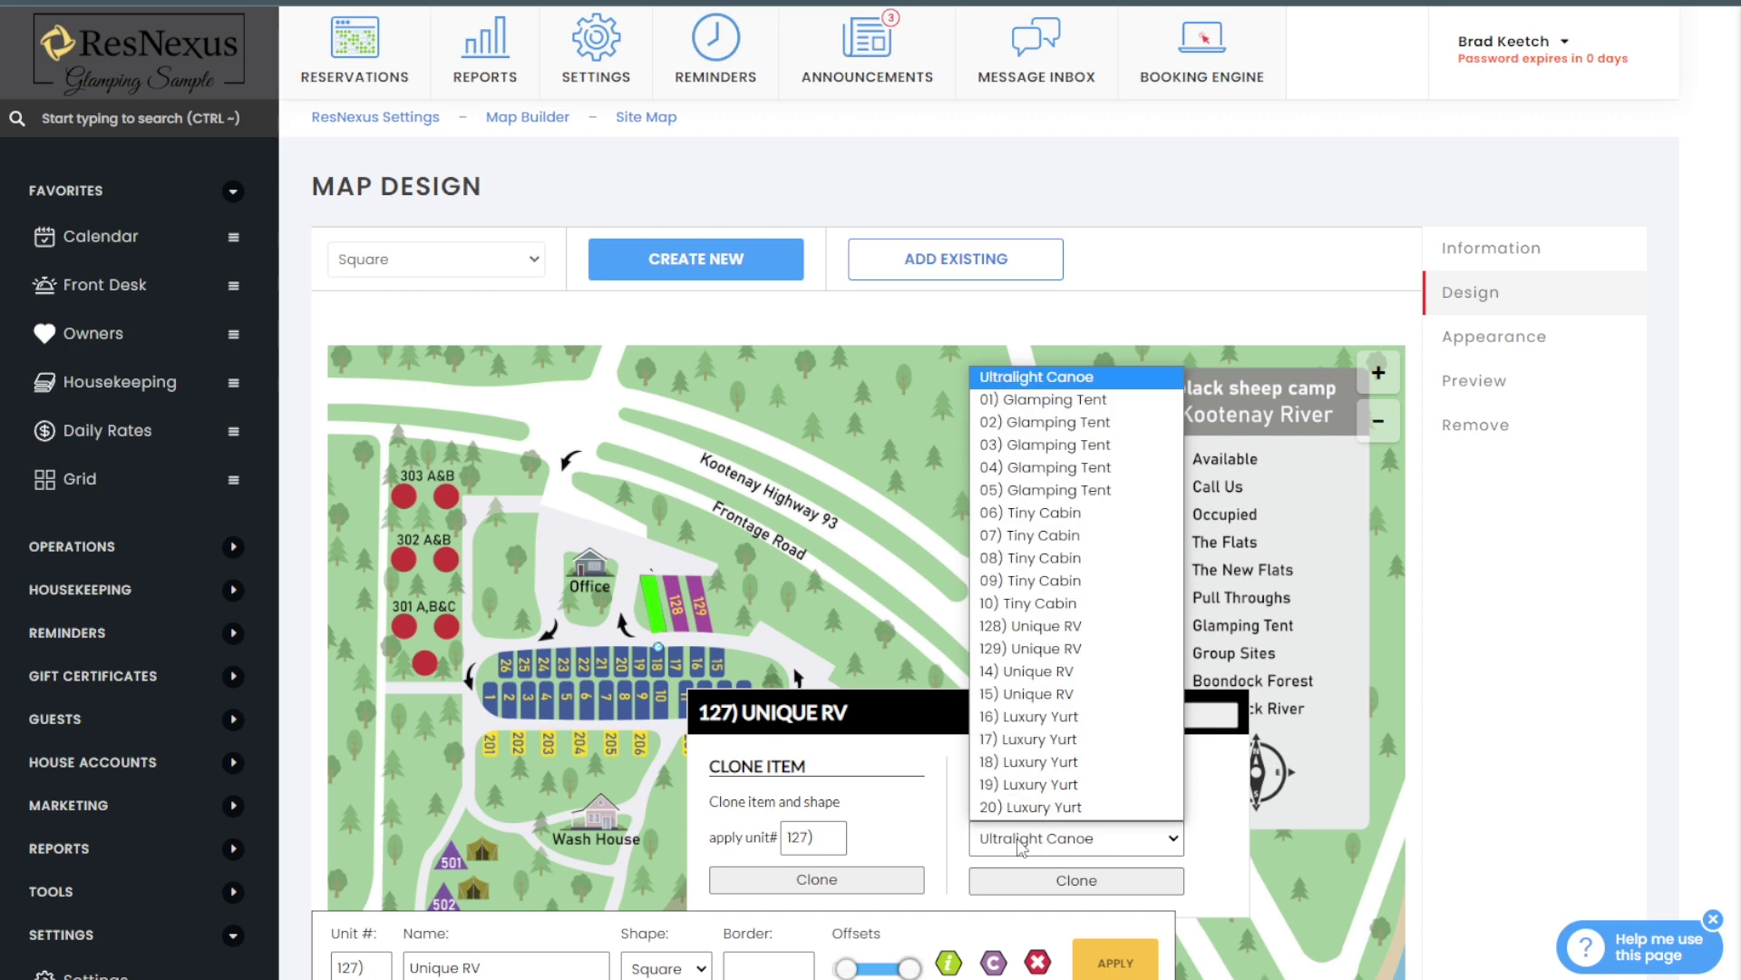
left_click(1029, 626)
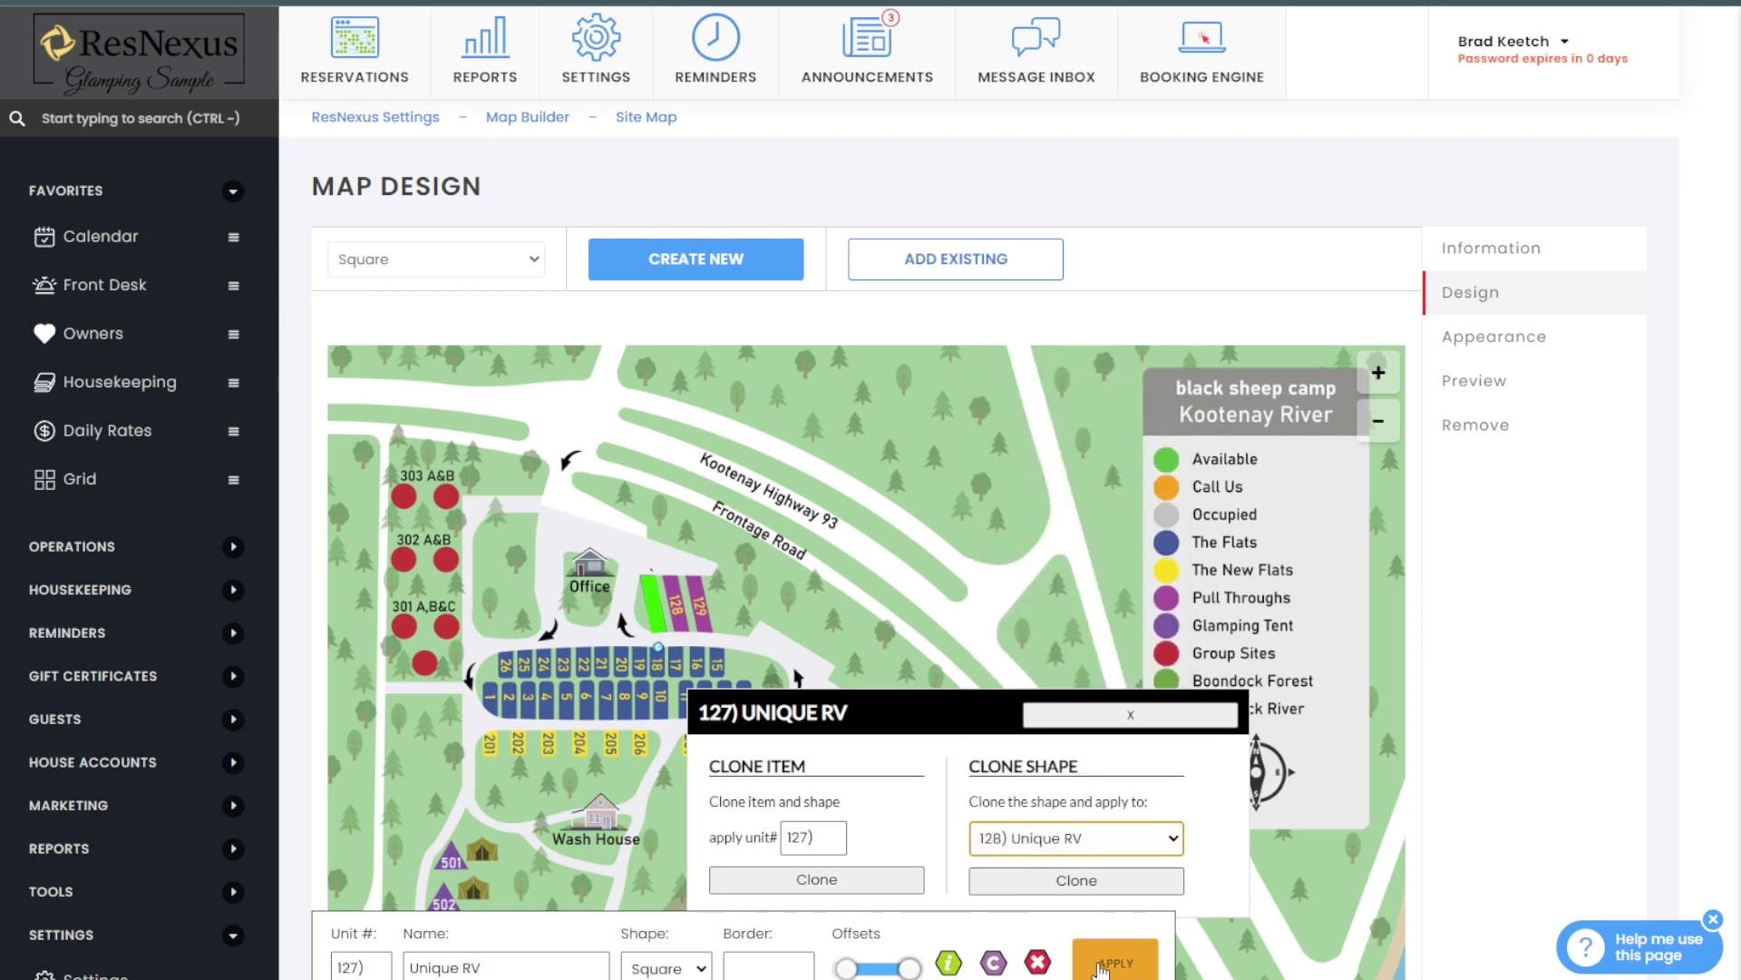
left_click(1063, 882)
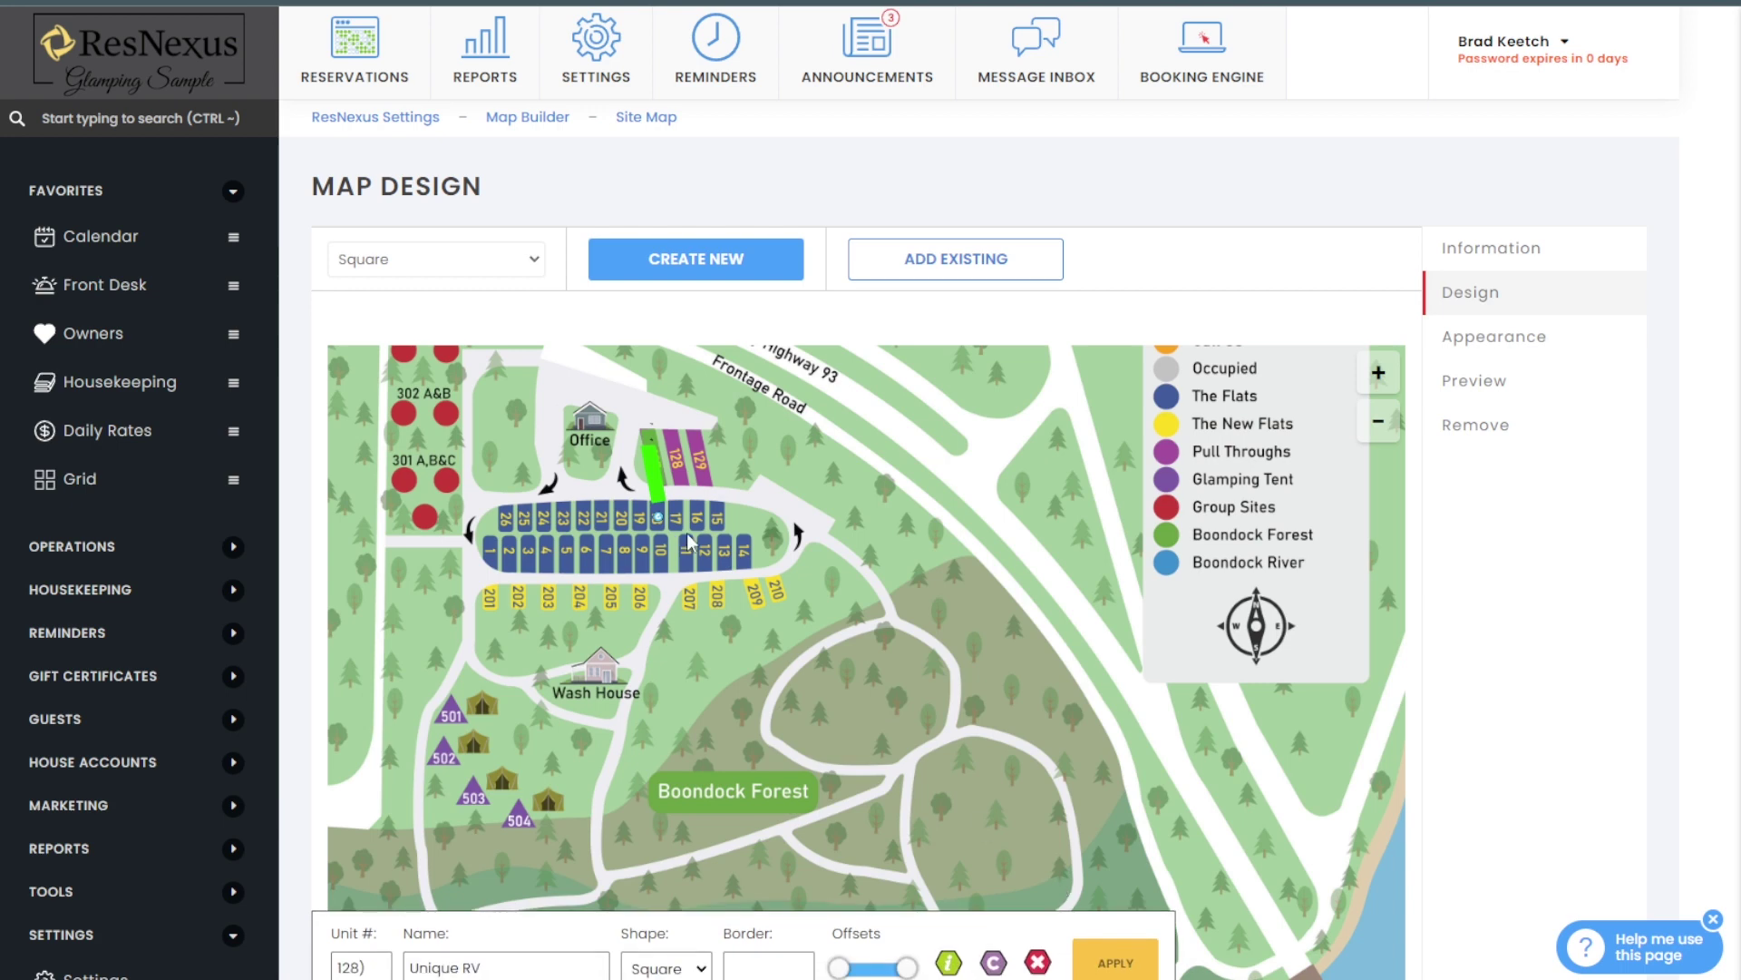